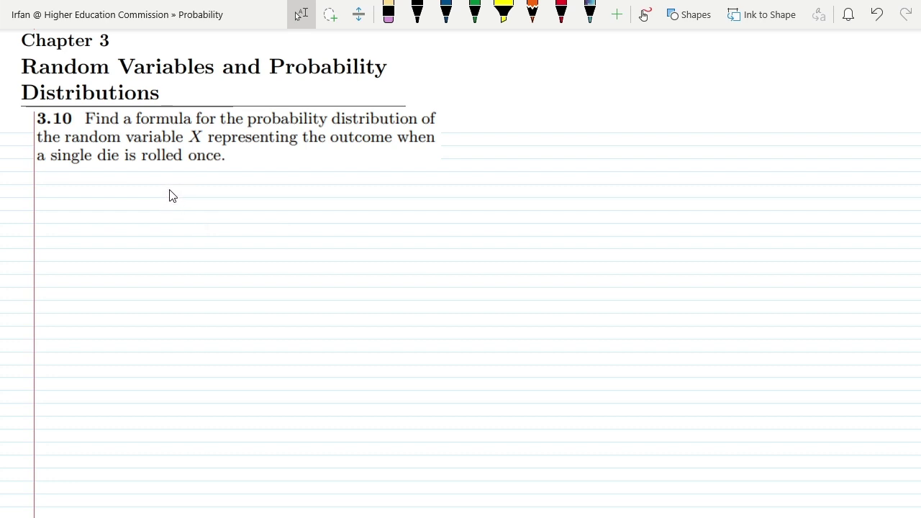
Handwrite the sample space S = {1,2,3,4,5,6} below the problem
mouse_move(170, 180)
left_mouse_down()
mouse_move(160, 193)
mouse_move(208, 191)
mouse_move(215, 218)
left_mouse_up()
mouse_move(220, 181)
left_mouse_down()
mouse_move(229, 203)
mouse_move(241, 181)
mouse_move(253, 202)
left_mouse_up()
mouse_move(258, 191)
left_mouse_down()
mouse_move(261, 204)
mouse_move(274, 191)
mouse_move(286, 201)
mouse_move(279, 206)
left_mouse_up()
mouse_move(293, 199)
left_mouse_down()
mouse_move(297, 208)
mouse_move(317, 210)
mouse_move(342, 191)
mouse_move(349, 212)
mouse_move(358, 199)
mouse_move(372, 202)
mouse_move(368, 213)
left_mouse_up()
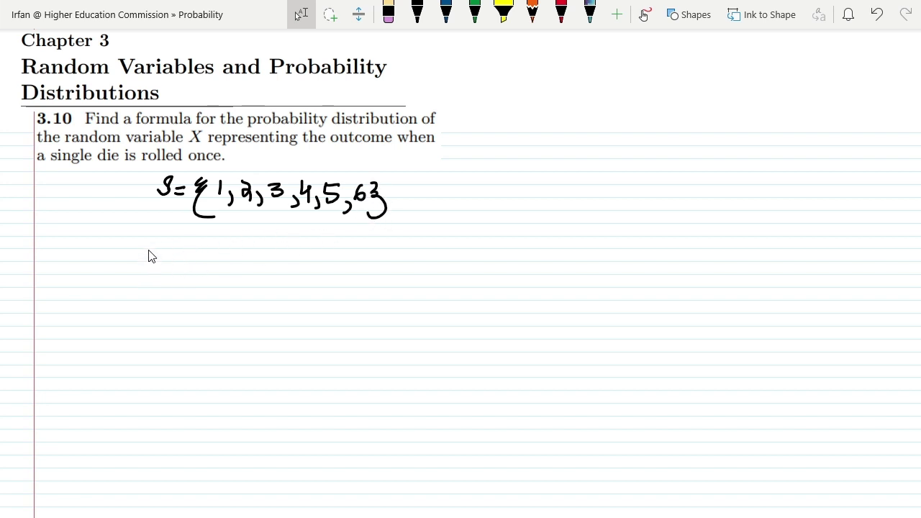
Write P[1] = on the line beneath the sample space
mouse_move(134, 243)
left_mouse_down()
mouse_move(134, 271)
mouse_move(144, 251)
mouse_move(136, 257)
mouse_move(159, 241)
mouse_move(158, 268)
left_mouse_up()
mouse_move(164, 250)
left_mouse_down()
mouse_move(172, 268)
mouse_move(197, 257)
left_mouse_up()
left_click_drag(188, 263, 198, 261)
Write 1/6 after P[1], then P[2] = 1/6 and P[3] = 1/6 below it
mouse_move(213, 242)
left_mouse_down()
mouse_move(211, 266)
mouse_move(228, 261)
mouse_move(207, 280)
left_mouse_up()
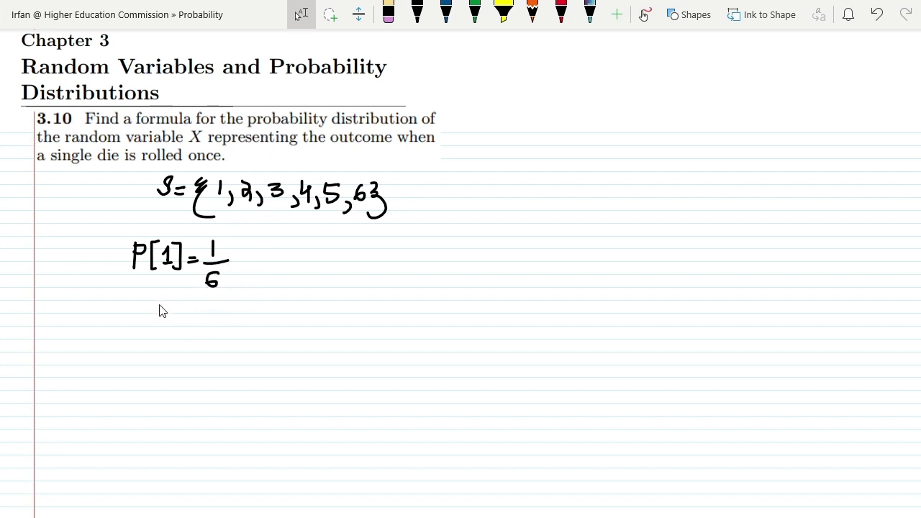
mouse_move(136, 303)
left_mouse_down()
mouse_move(136, 326)
mouse_move(155, 301)
mouse_move(154, 328)
mouse_move(164, 307)
mouse_move(169, 319)
mouse_move(173, 298)
mouse_move(177, 325)
left_mouse_up()
left_click_drag(170, 299, 169, 325)
left_click_drag(183, 318, 191, 316)
left_click_drag(183, 322, 192, 321)
mouse_move(210, 298)
left_mouse_down()
mouse_move(210, 316)
mouse_move(218, 314)
mouse_move(211, 338)
mouse_move(205, 332)
left_mouse_up()
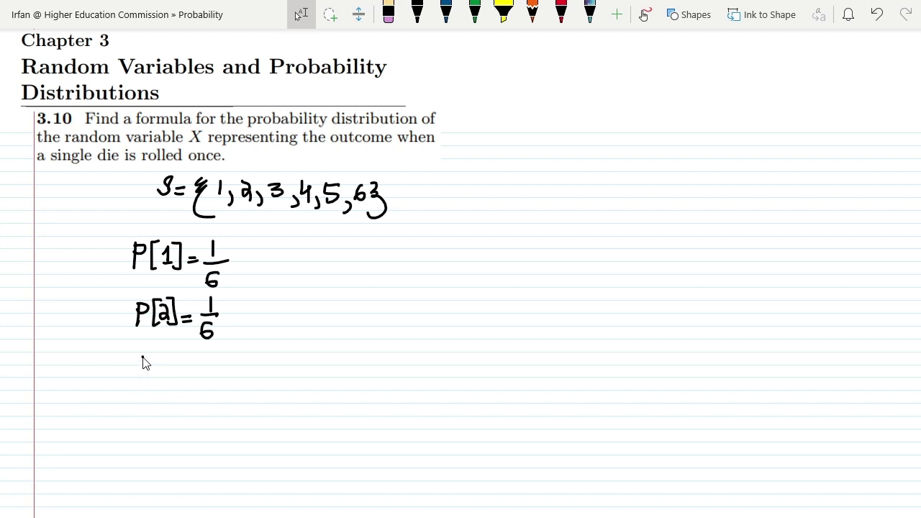
mouse_move(141, 356)
left_mouse_down()
mouse_move(141, 377)
mouse_move(145, 367)
mouse_move(157, 380)
mouse_move(180, 352)
mouse_move(176, 379)
mouse_move(201, 363)
left_mouse_up()
mouse_move(188, 372)
left_mouse_down()
mouse_move(212, 364)
mouse_move(220, 372)
mouse_move(209, 387)
left_mouse_up()
Write P[4], P[5], P[6] = 1/6 in a second column and draw graph axes beside them
mouse_move(312, 237)
left_mouse_down()
mouse_move(313, 264)
mouse_move(315, 254)
mouse_move(338, 267)
left_mouse_up()
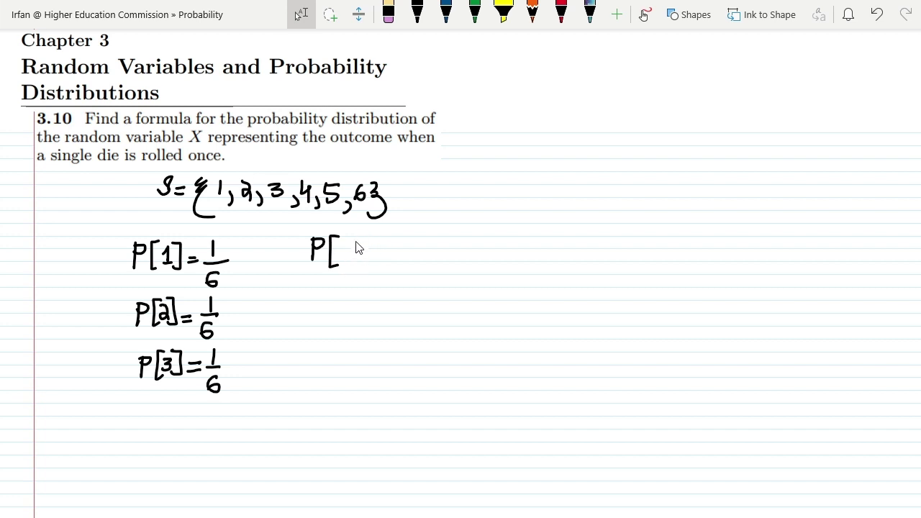
mouse_move(350, 240)
left_mouse_down()
mouse_move(343, 256)
mouse_move(357, 257)
left_mouse_up()
left_click_drag(353, 238, 352, 265)
mouse_move(354, 240)
left_mouse_down()
mouse_move(356, 269)
mouse_move(379, 249)
mouse_move(396, 249)
left_mouse_up()
mouse_move(408, 240)
left_mouse_down()
mouse_move(397, 266)
mouse_move(409, 259)
left_mouse_up()
mouse_move(316, 287)
left_mouse_down()
mouse_move(316, 310)
mouse_move(334, 291)
mouse_move(343, 311)
mouse_move(361, 287)
left_mouse_up()
mouse_move(359, 287)
left_mouse_down()
mouse_move(368, 286)
mouse_move(360, 311)
mouse_move(382, 296)
left_mouse_up()
left_click_drag(372, 307, 398, 295)
mouse_move(393, 301)
left_mouse_down()
mouse_move(410, 298)
mouse_move(401, 319)
left_mouse_up()
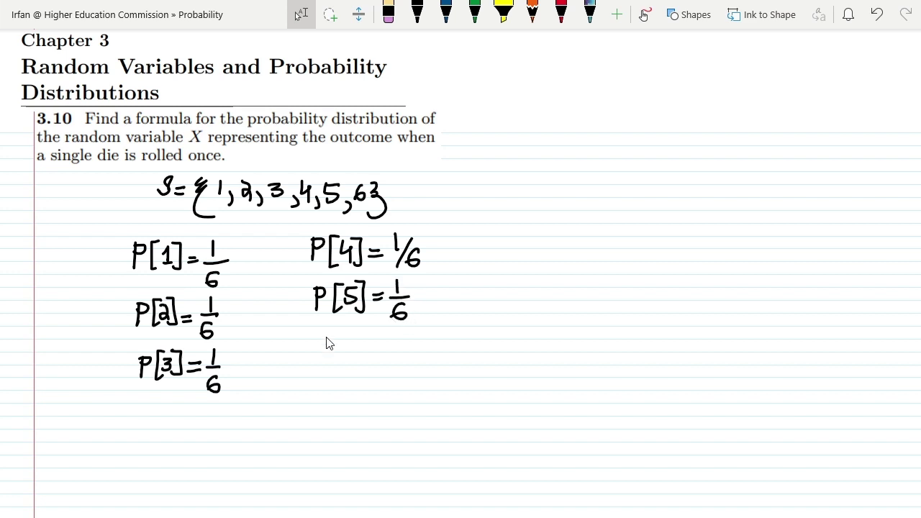
mouse_move(315, 341)
left_mouse_down()
mouse_move(337, 336)
mouse_move(339, 361)
mouse_move(364, 334)
mouse_move(366, 356)
mouse_move(391, 353)
left_mouse_up()
mouse_move(406, 336)
left_mouse_down()
mouse_move(407, 355)
mouse_move(414, 353)
left_mouse_up()
left_click_drag(404, 363, 400, 374)
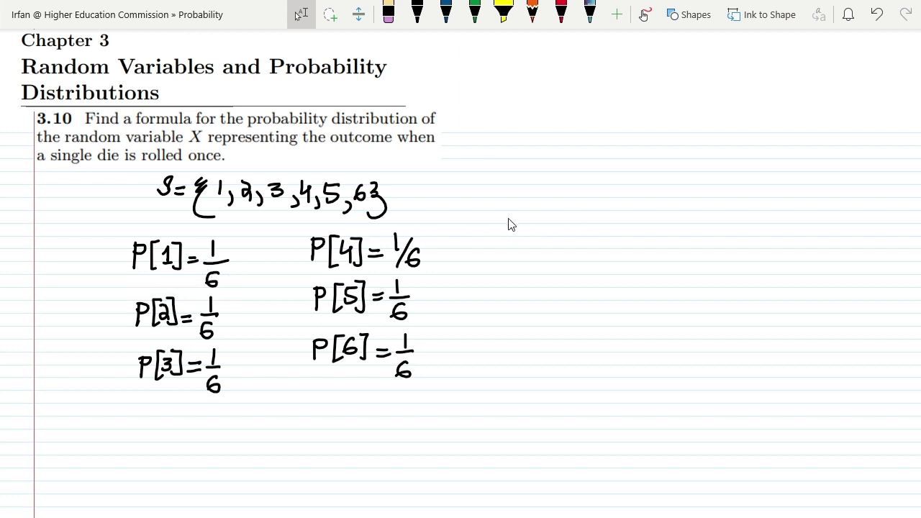
mouse_move(514, 167)
left_mouse_down()
mouse_move(521, 300)
mouse_move(512, 274)
mouse_move(803, 271)
left_mouse_up()
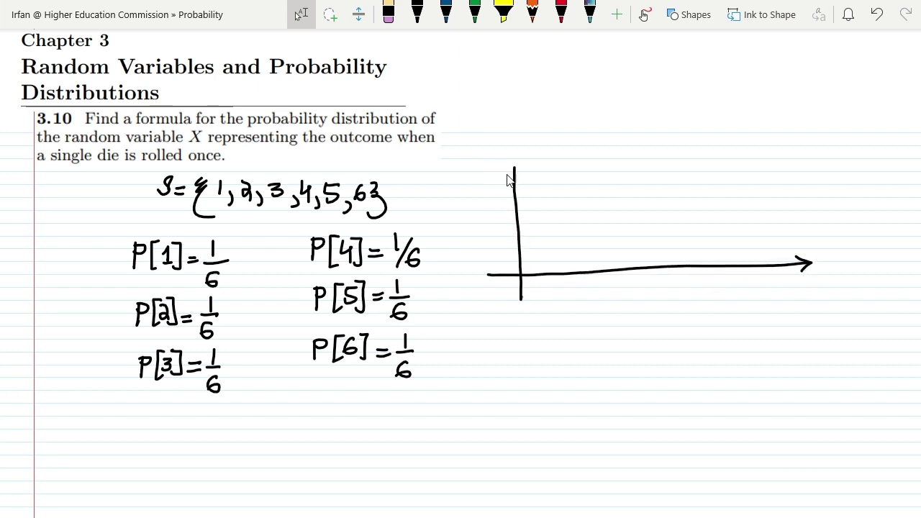
Add an axis arrowhead, label the axes P[Outcomes] and Outcomes, and switch to blue ink
left_click_drag(507, 178, 521, 177)
left_click_drag(471, 153, 533, 154)
mouse_move(444, 161)
left_mouse_down()
mouse_move(444, 185)
mouse_move(447, 174)
mouse_move(471, 176)
left_mouse_up()
left_click_drag(529, 138, 539, 169)
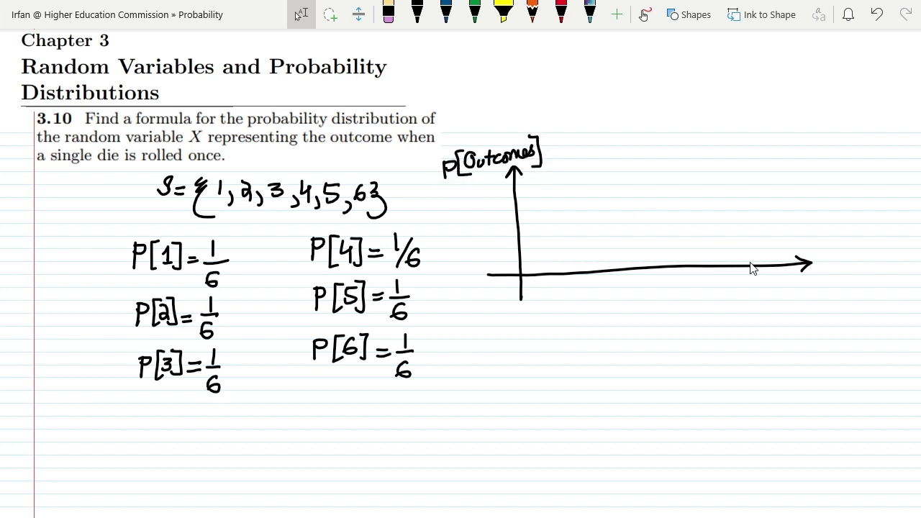
mouse_move(789, 286)
left_mouse_down()
mouse_move(807, 298)
mouse_move(815, 287)
mouse_move(814, 298)
mouse_move(824, 290)
mouse_move(849, 299)
left_mouse_up()
left_click(446, 13)
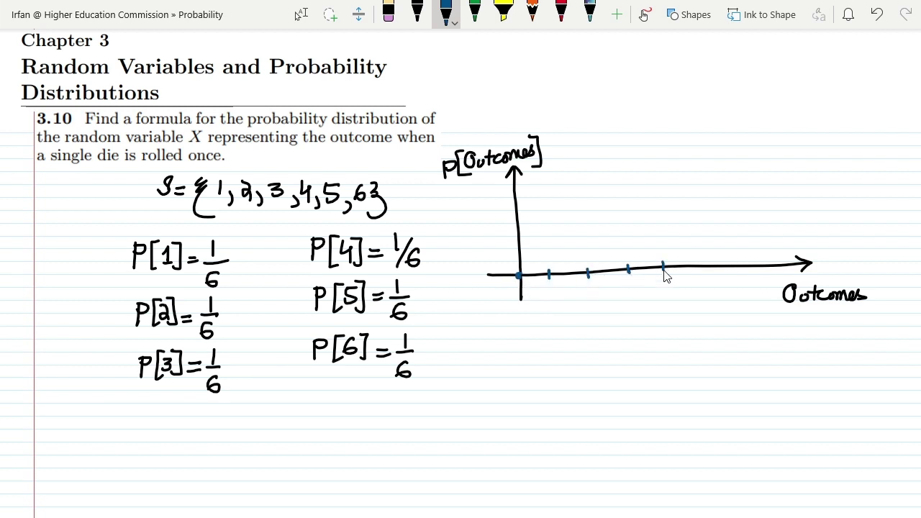
Draw blue tick marks on the horizontal axis numbered 1 to 6, then choose green ink
mouse_move(703, 261)
left_mouse_down()
mouse_move(704, 270)
mouse_move(740, 270)
left_mouse_up()
mouse_move(551, 287)
left_mouse_down()
mouse_move(551, 299)
mouse_move(595, 303)
mouse_move(633, 293)
mouse_move(625, 297)
mouse_move(700, 298)
left_mouse_up()
left_click_drag(702, 284, 737, 292)
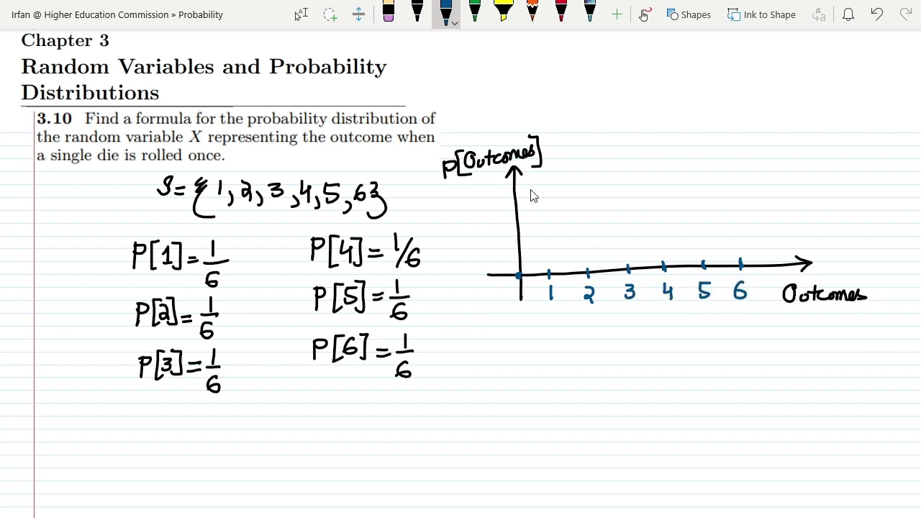
left_click(475, 10)
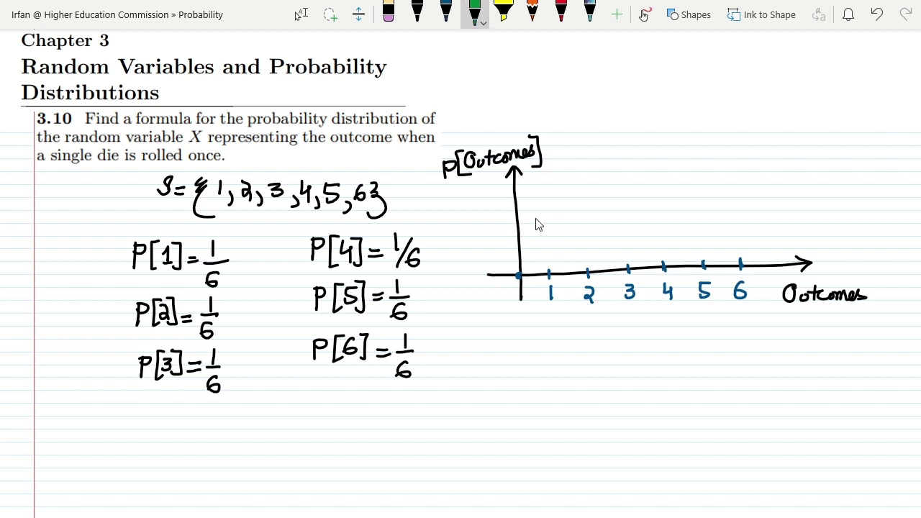
Label 1/6 on the vertical axis and draw green stems of that height over outcomes 1–6
left_click_drag(516, 211, 482, 213)
mouse_move(493, 204)
left_mouse_down()
mouse_move(485, 225)
mouse_move(547, 211)
left_mouse_up()
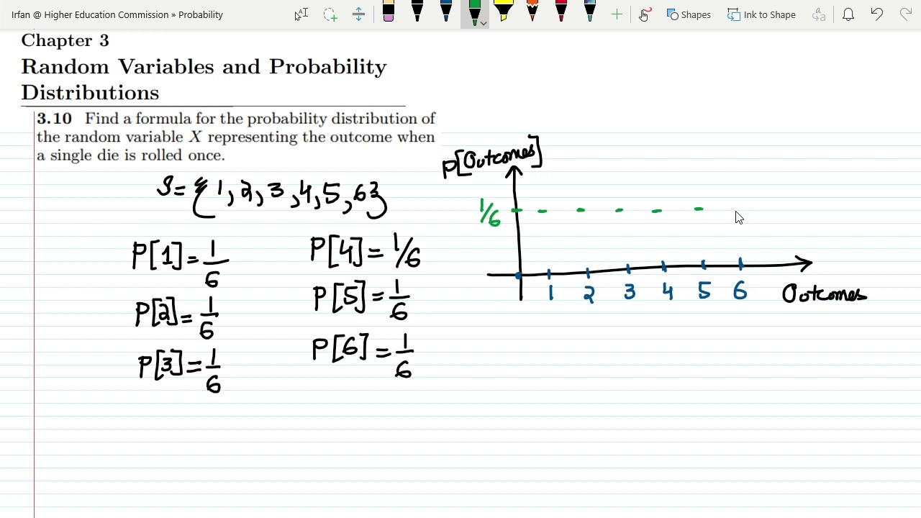
left_click_drag(542, 213, 544, 275)
left_click_drag(584, 210, 584, 273)
left_click_drag(623, 211, 626, 267)
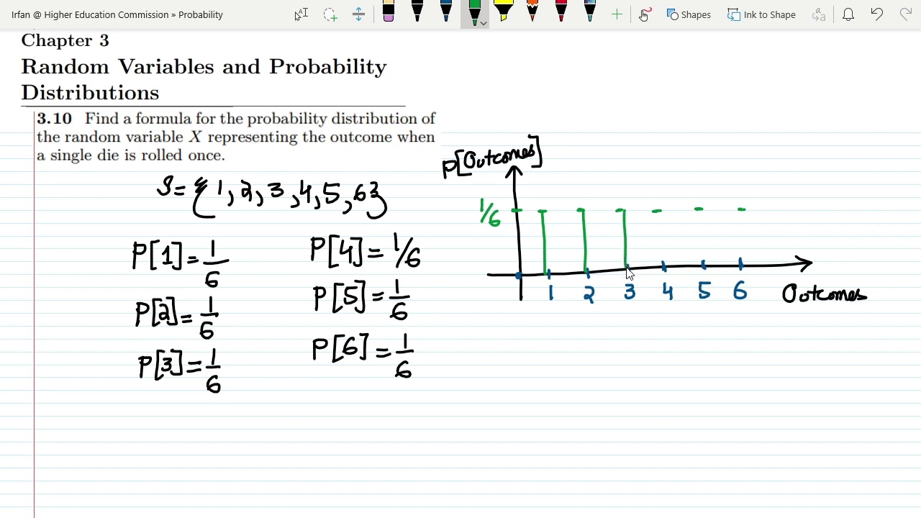
left_click_drag(659, 211, 663, 271)
left_click_drag(698, 210, 702, 272)
left_click_drag(741, 210, 740, 270)
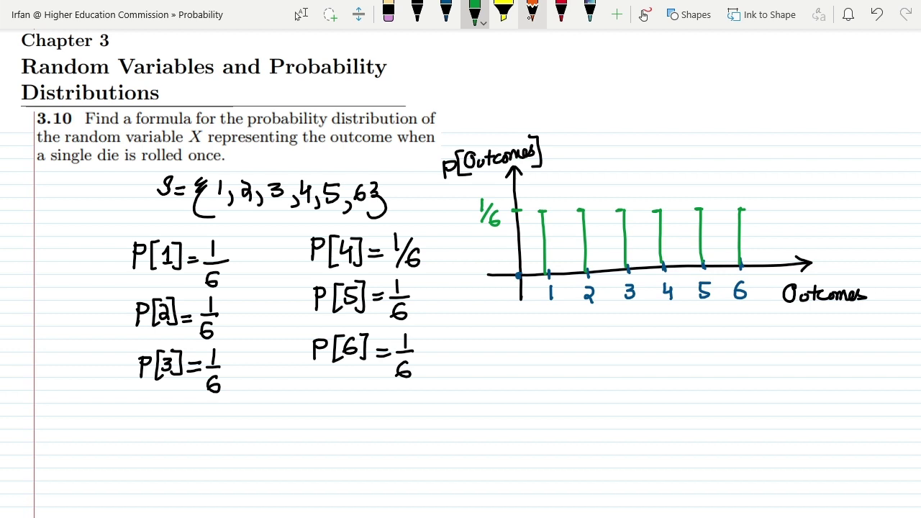
left_click(417, 10)
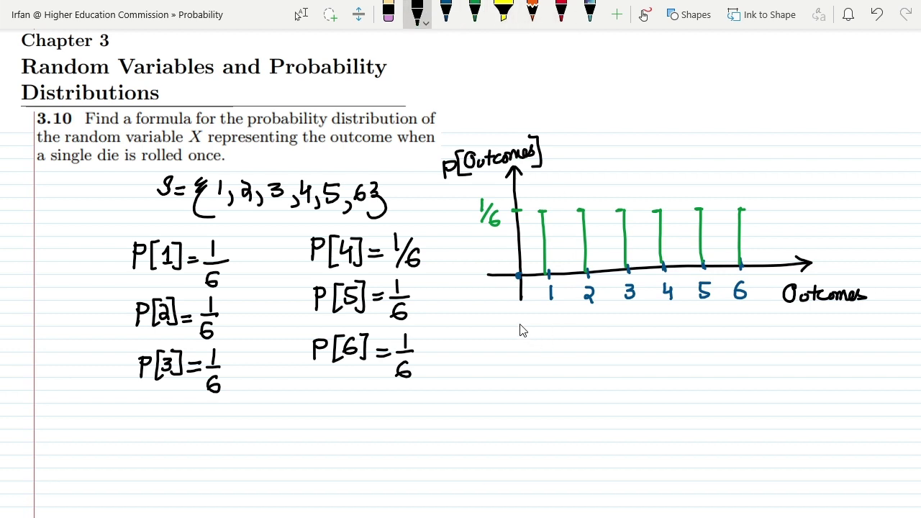
Draw a brace under the plot with a downward arrow to the label 'Uniform distribution'
mouse_move(498, 313)
left_mouse_down()
mouse_move(501, 323)
mouse_move(731, 312)
left_mouse_up()
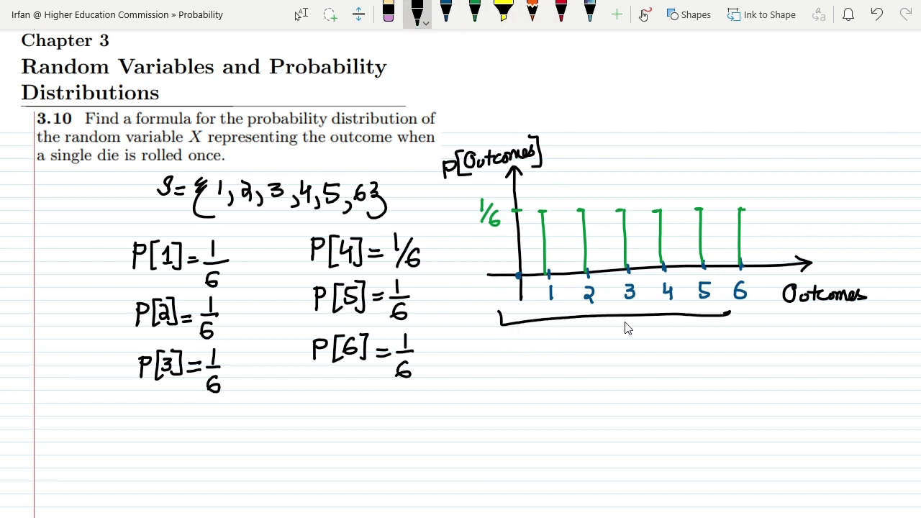
mouse_move(623, 323)
left_mouse_down()
mouse_move(621, 343)
mouse_move(630, 329)
left_mouse_up()
mouse_move(547, 363)
left_mouse_down()
mouse_move(549, 382)
mouse_move(566, 367)
left_mouse_up()
mouse_move(566, 372)
left_mouse_down()
mouse_move(568, 387)
mouse_move(598, 363)
mouse_move(648, 392)
mouse_move(669, 385)
left_mouse_up()
mouse_move(683, 354)
left_mouse_down()
mouse_move(685, 389)
mouse_move(696, 386)
left_mouse_up()
left_click(699, 363)
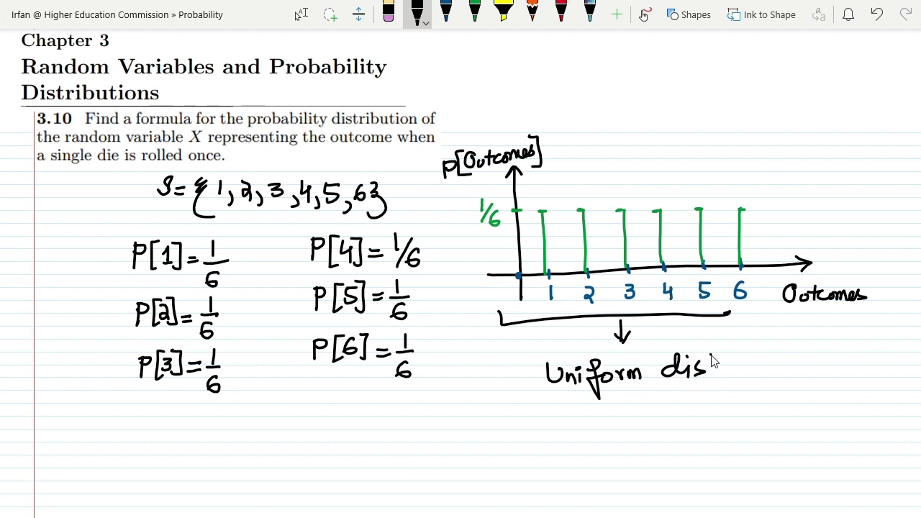
left_click_drag(714, 355, 715, 383)
mouse_move(708, 364)
left_mouse_down()
mouse_move(723, 362)
mouse_move(734, 383)
mouse_move(733, 362)
mouse_move(797, 373)
left_mouse_up()
left_click(725, 357)
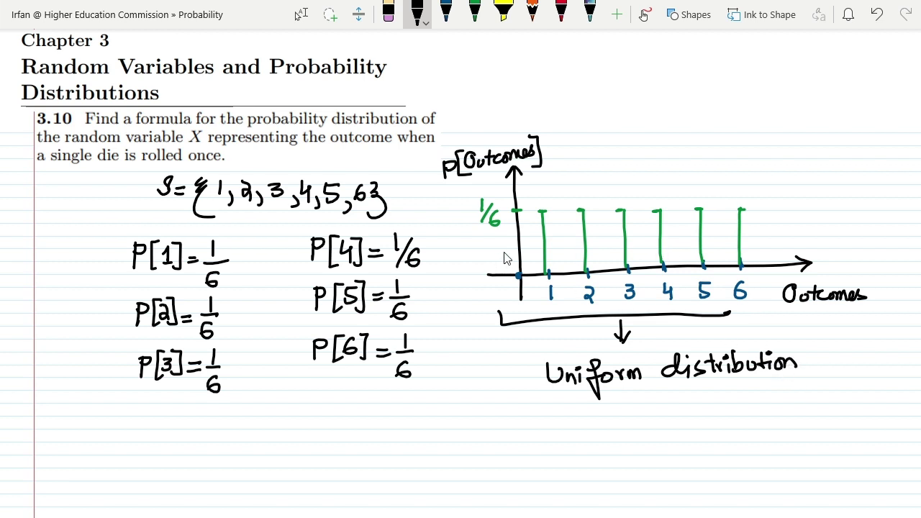